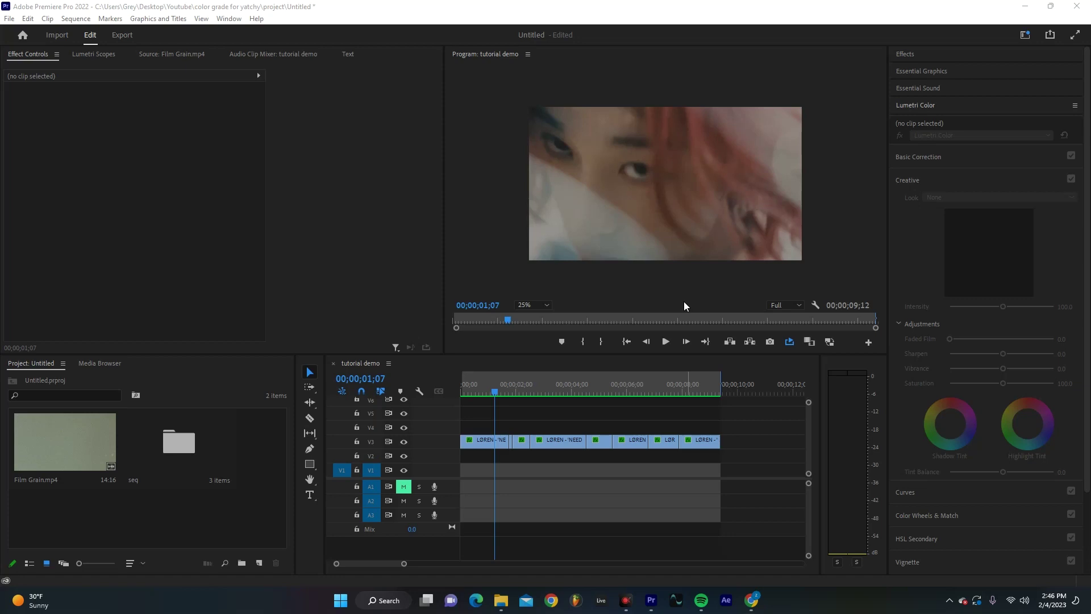
- Create a new 1920x1080 adjustment layer in the Project panel
{"action": "left_click", "coordinate": [259, 563]}
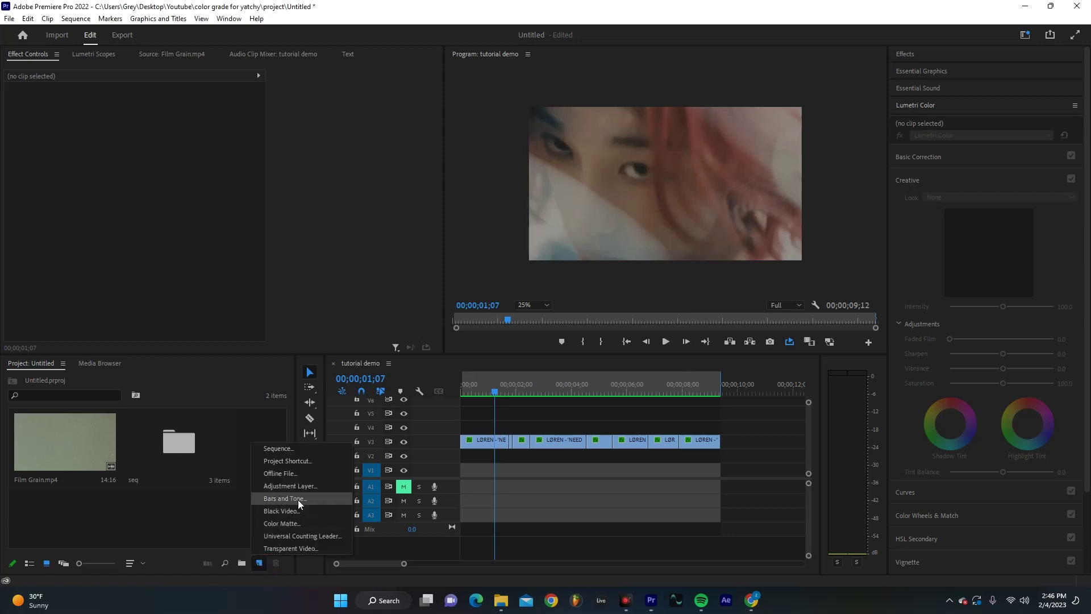
{"action": "left_click", "coordinate": [305, 487]}
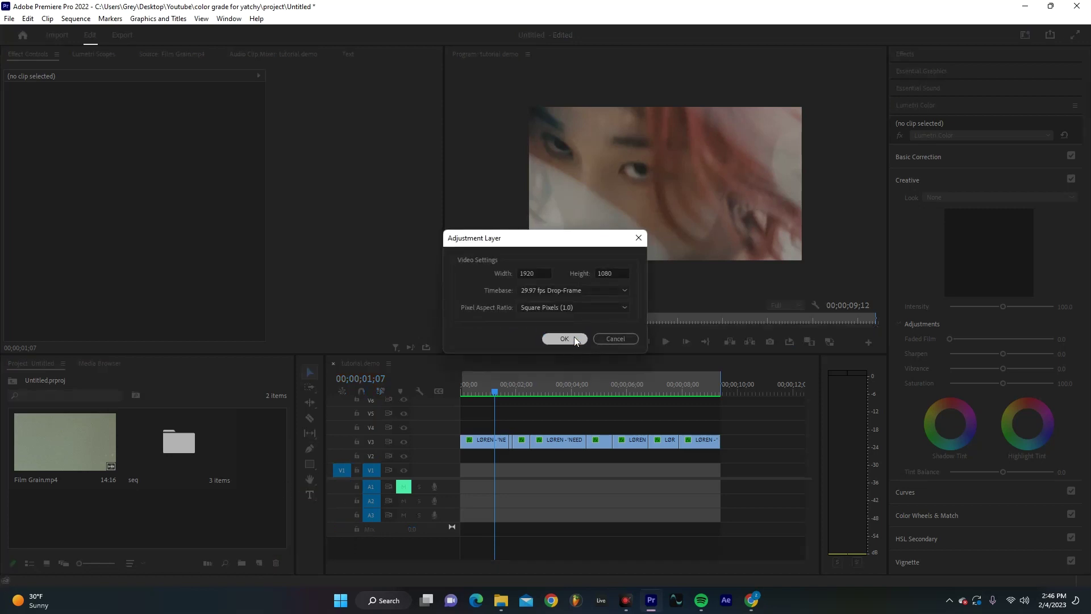
{"action": "left_click", "coordinate": [564, 339]}
- Place the adjustment layer on V4, stretch it to the sequence end, and select it
{"action": "left_click_drag", "start_coordinate": [240, 436], "coordinate": [452, 430]}
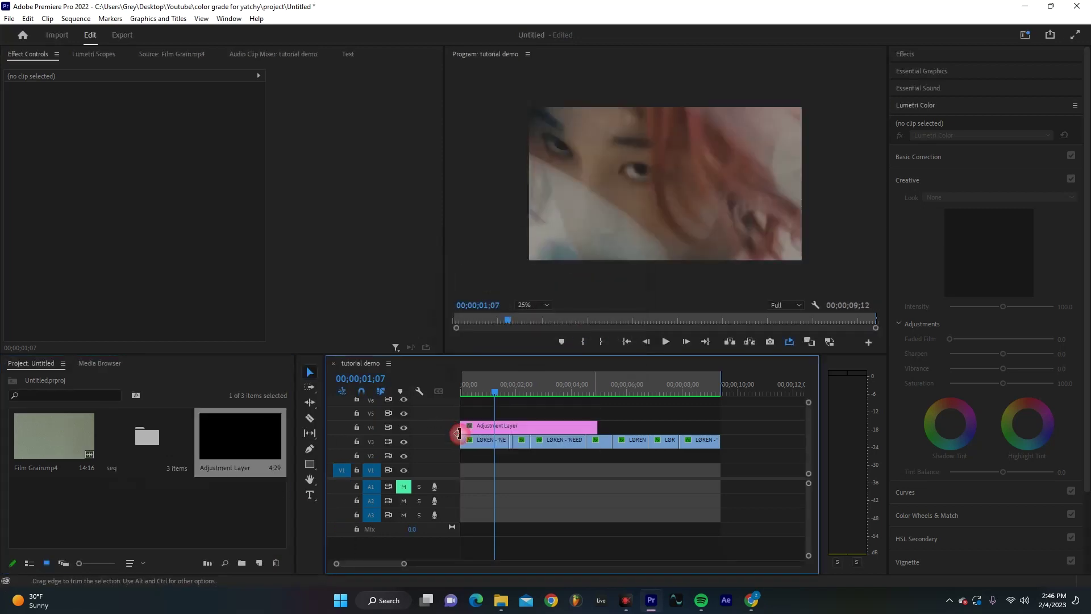
{"action": "left_click_drag", "start_coordinate": [596, 426], "coordinate": [720, 426]}
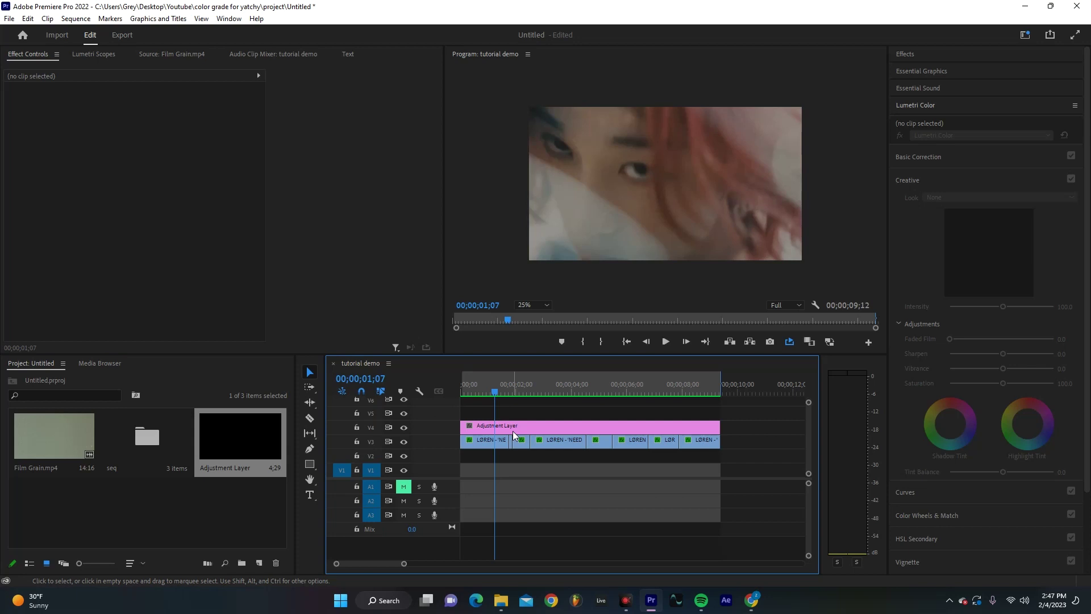
{"action": "left_click", "coordinate": [515, 426]}
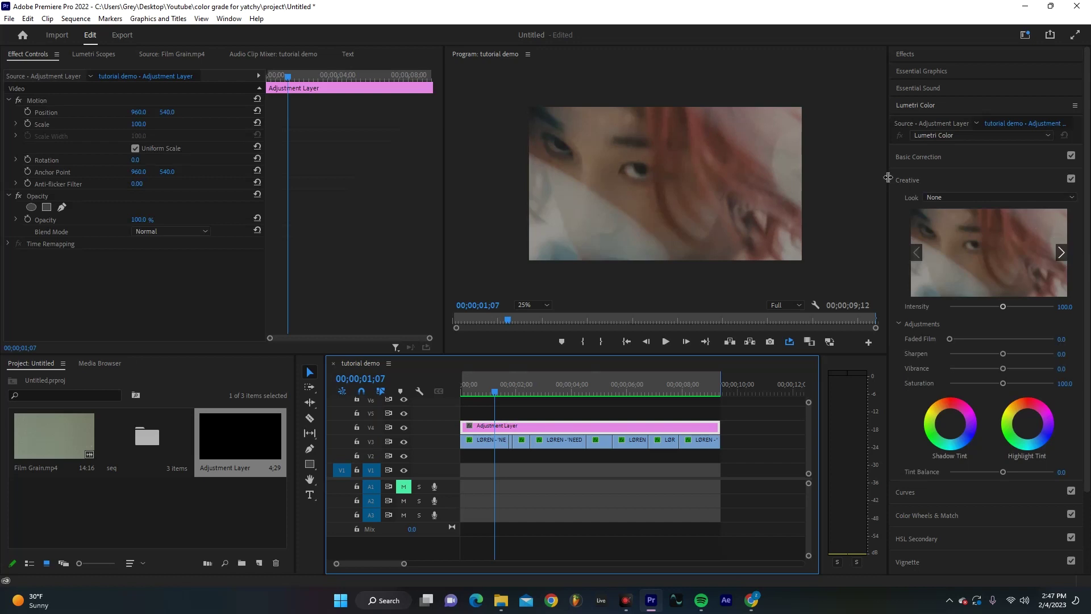
- Load SONY SLOG3 to REC.cube from Utility LUTS > Sony S-Log3 as the Creative look
{"action": "left_click", "coordinate": [981, 200]}
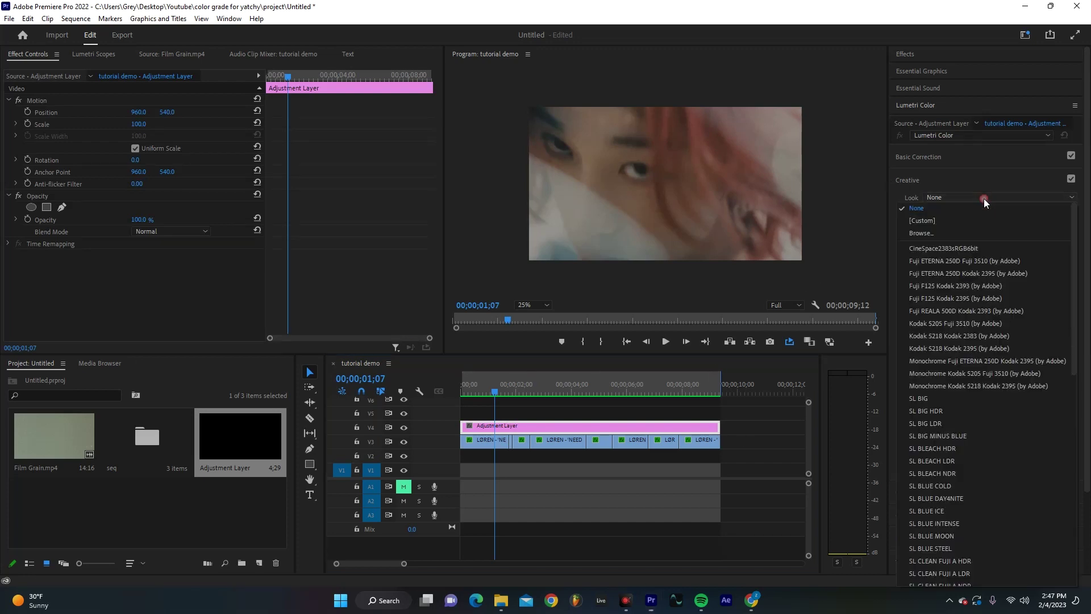
{"action": "left_click", "coordinate": [944, 232]}
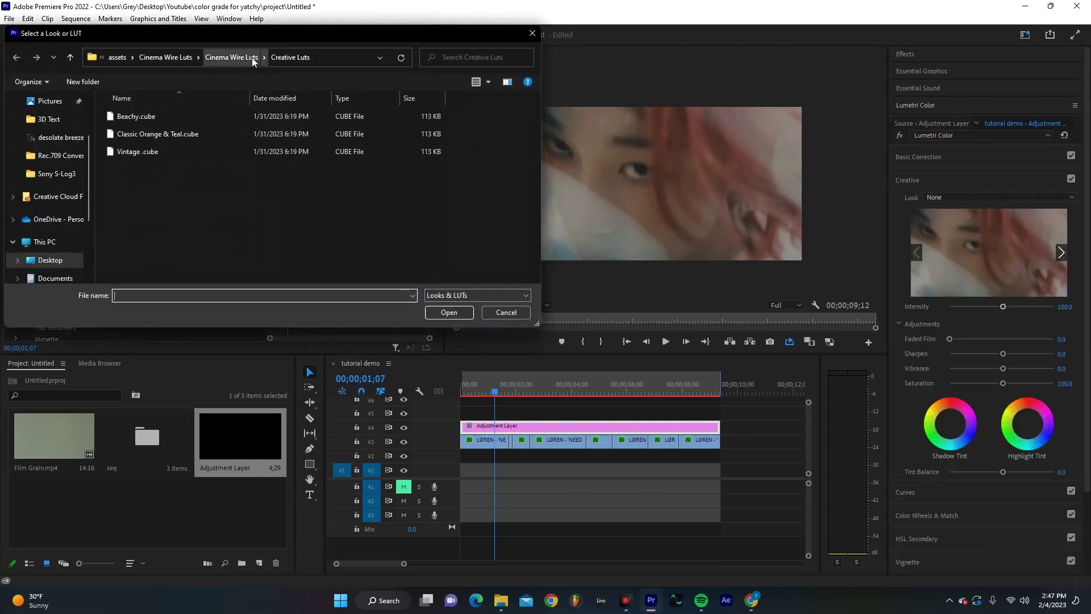
{"action": "left_click", "coordinate": [245, 60]}
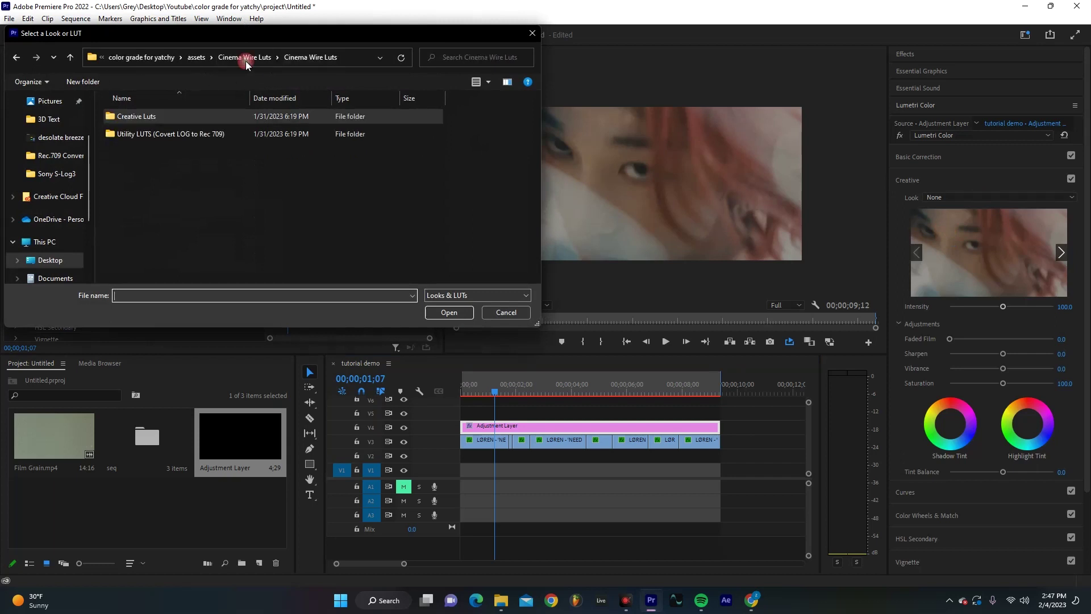
{"action": "double_click", "coordinate": [189, 134]}
{"action": "scroll", "coordinate": [161, 206], "scroll_direction": "down", "scroll_amount": 3}
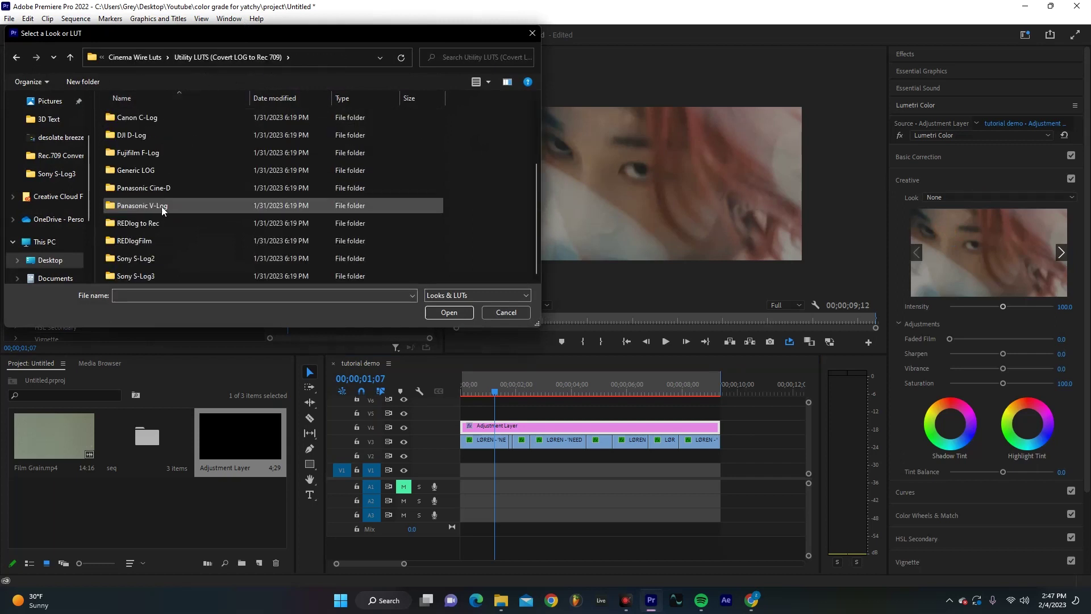
{"action": "double_click", "coordinate": [162, 270]}
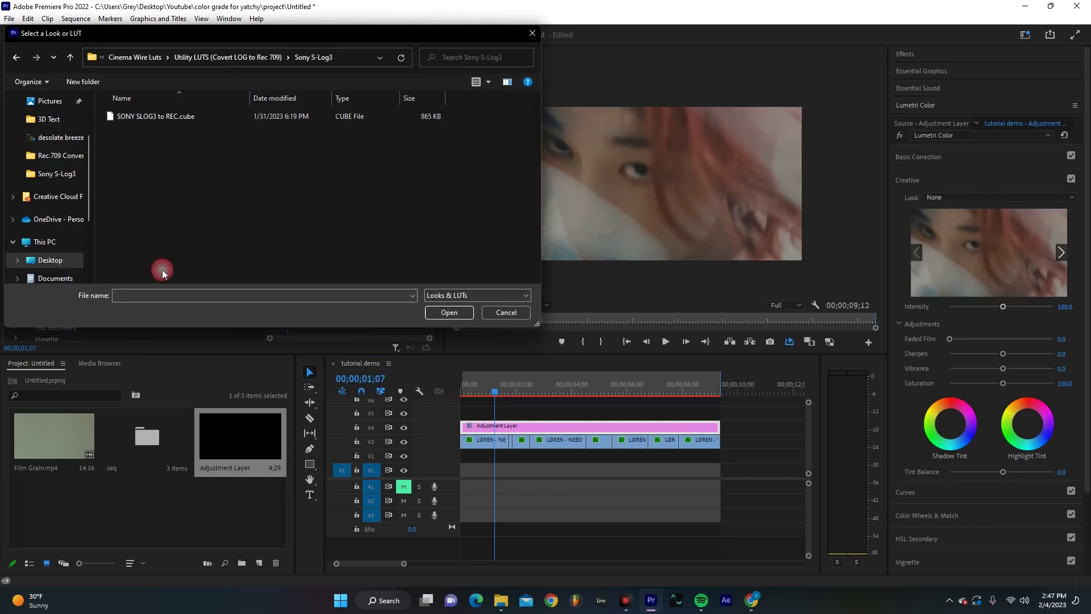
{"action": "left_click", "coordinate": [203, 117]}
{"action": "left_click", "coordinate": [432, 313]}
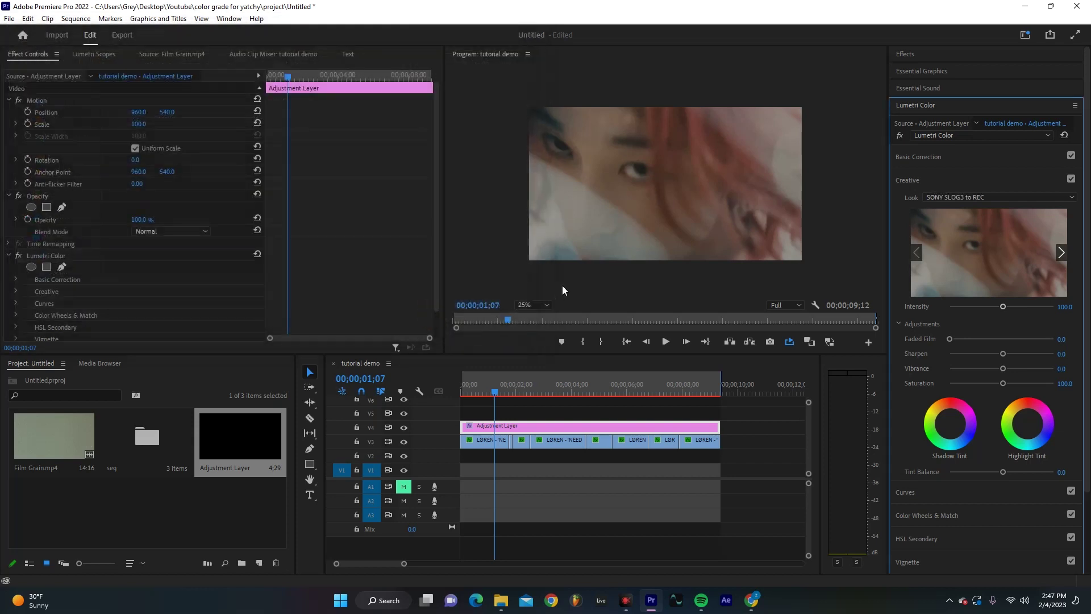
- Set the look intensity to 55, then place a second adjustment layer on V5
{"action": "left_click", "coordinate": [419, 438]}
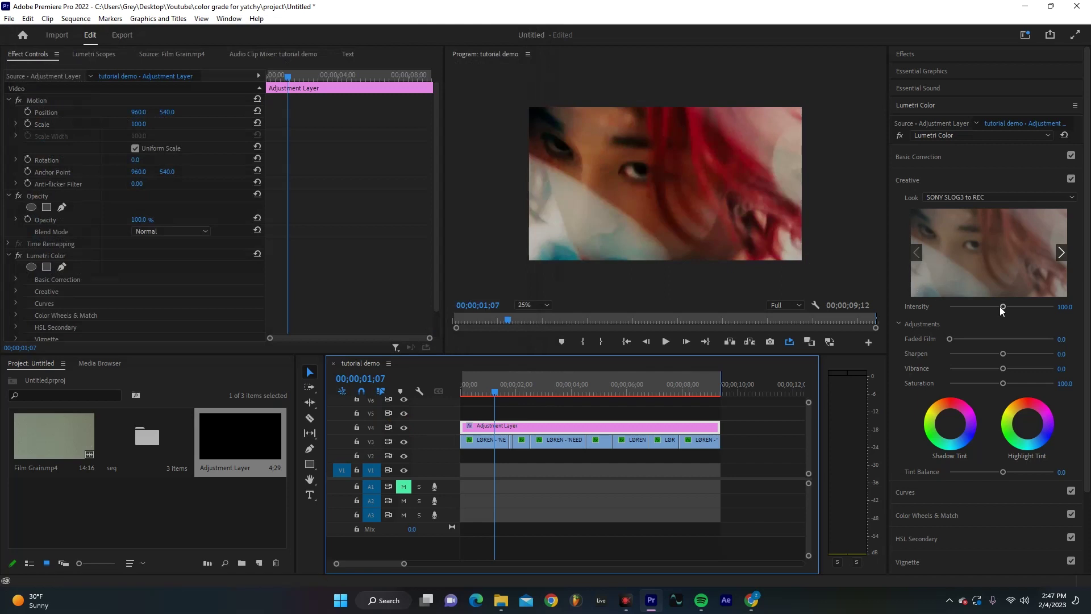
{"action": "left_click_drag", "start_coordinate": [1000, 306], "coordinate": [982, 308]}
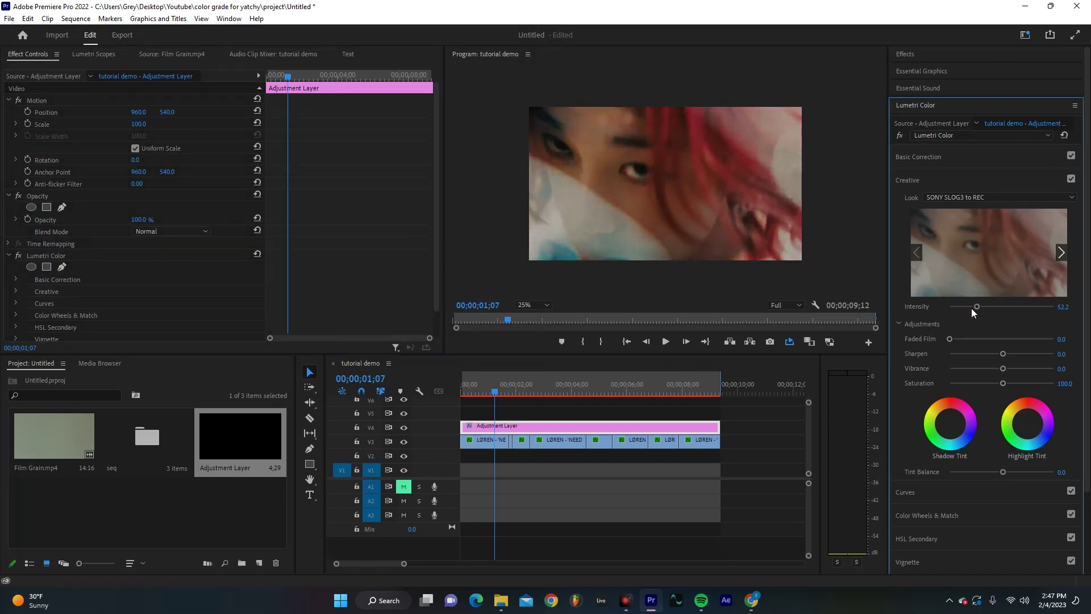
{"action": "double_click", "coordinate": [971, 308]}
{"action": "left_click", "coordinate": [510, 393]}
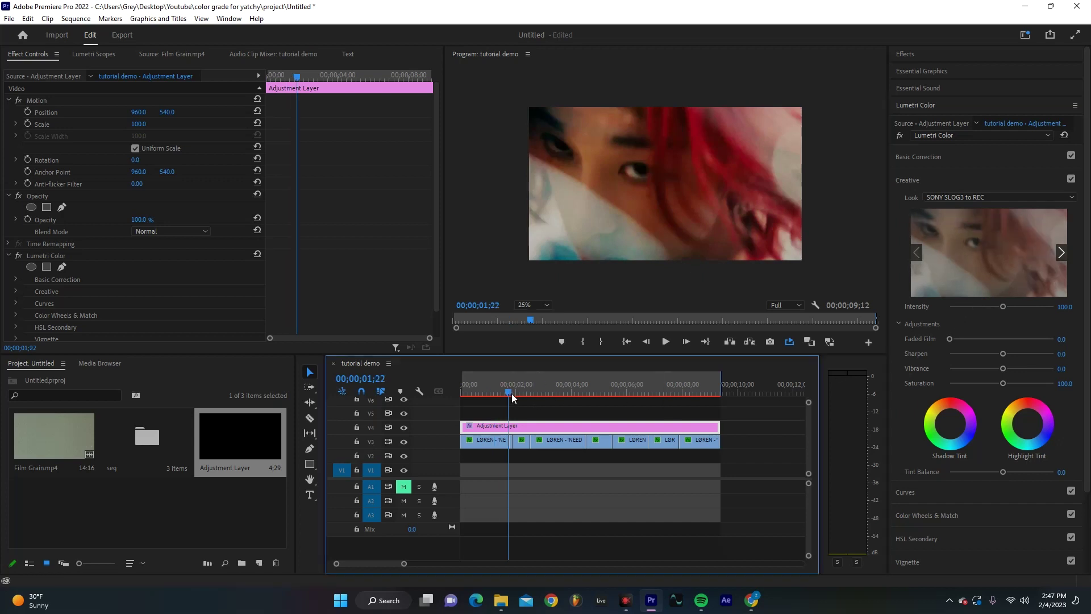
{"action": "left_click_drag", "start_coordinate": [512, 396], "coordinate": [488, 404]}
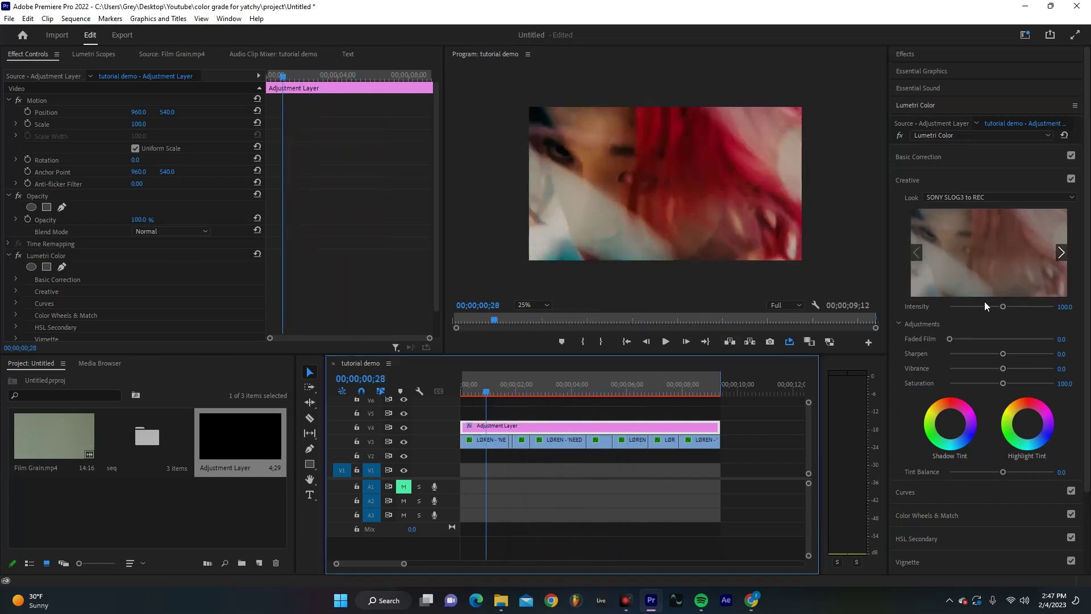
{"action": "left_click", "coordinate": [1066, 306]}
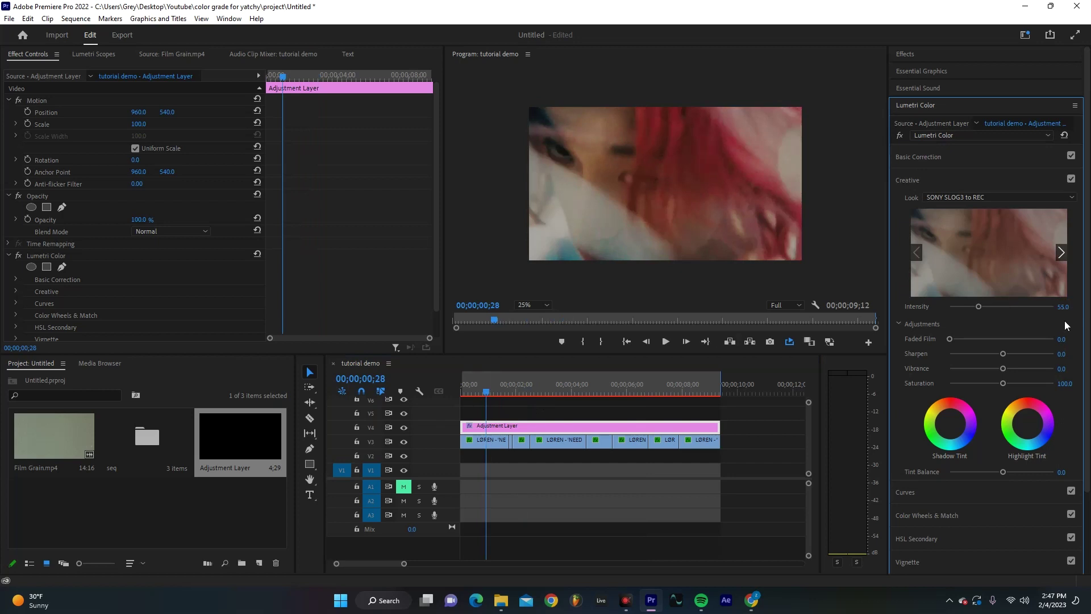
{"action": "left_click_drag", "start_coordinate": [268, 455], "coordinate": [441, 415]}
- Stretch the V5 adjustment layer to the sequence end and load Creative Luts' Vintage .cube look
{"action": "left_click_drag", "start_coordinate": [597, 413], "coordinate": [719, 416]}
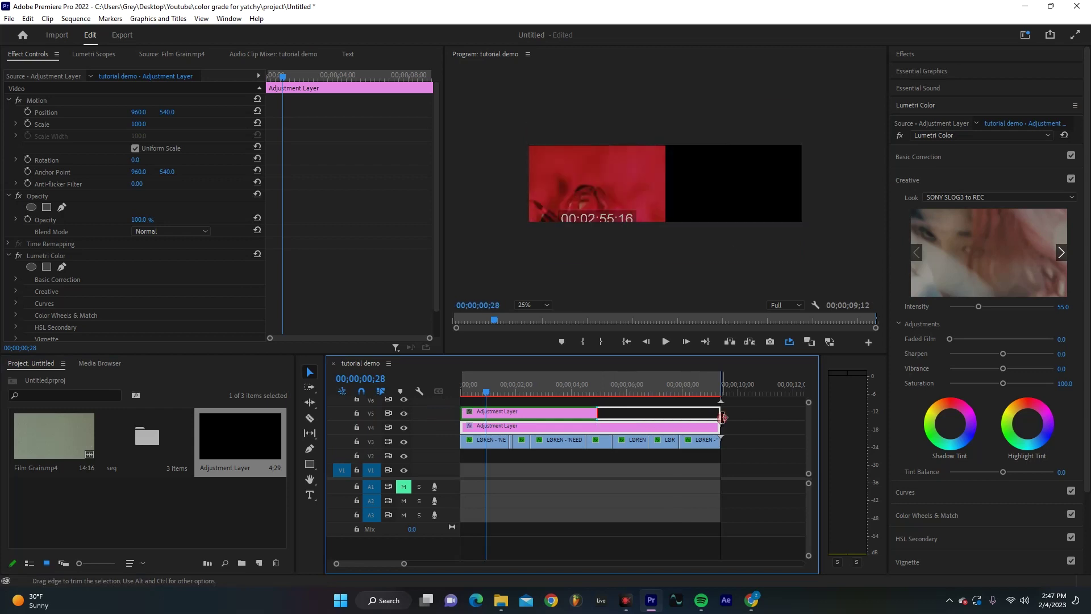
{"action": "left_click", "coordinate": [697, 409]}
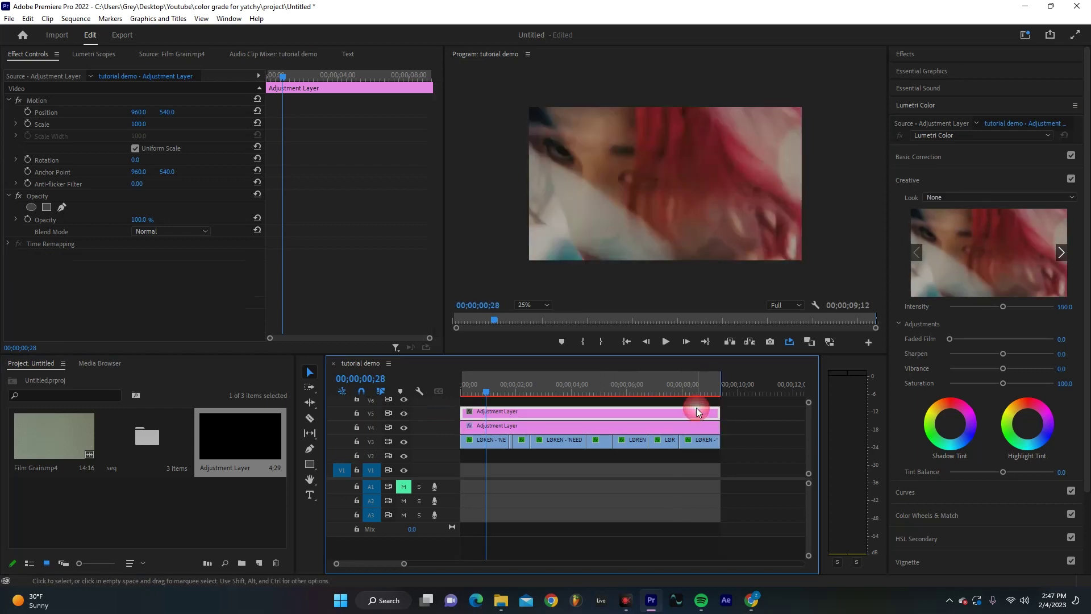
{"action": "left_click", "coordinate": [960, 193]}
{"action": "left_click", "coordinate": [952, 227]}
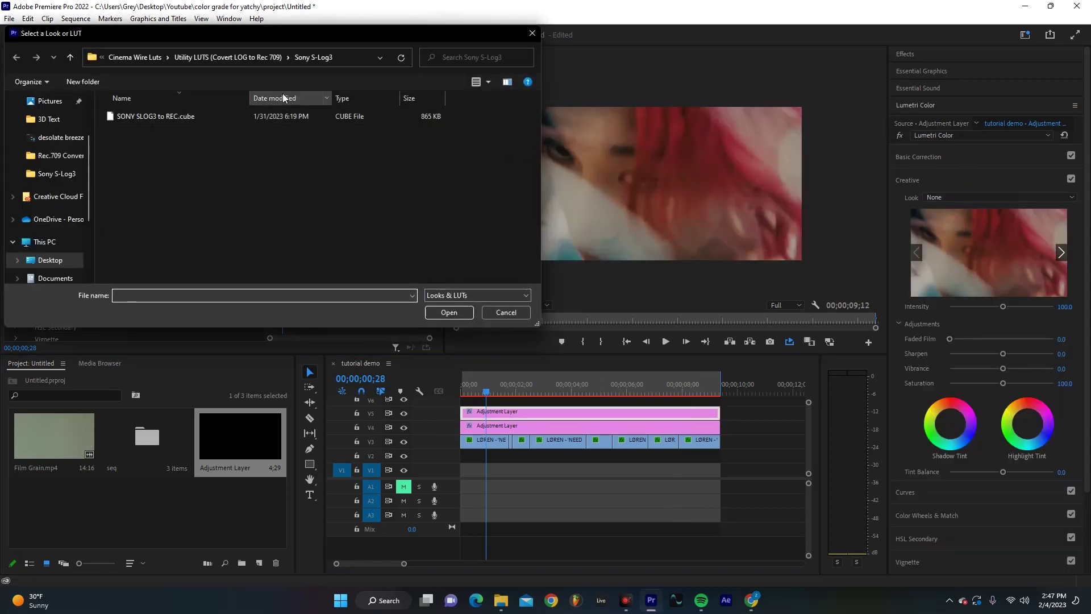
{"action": "left_click", "coordinate": [139, 57]}
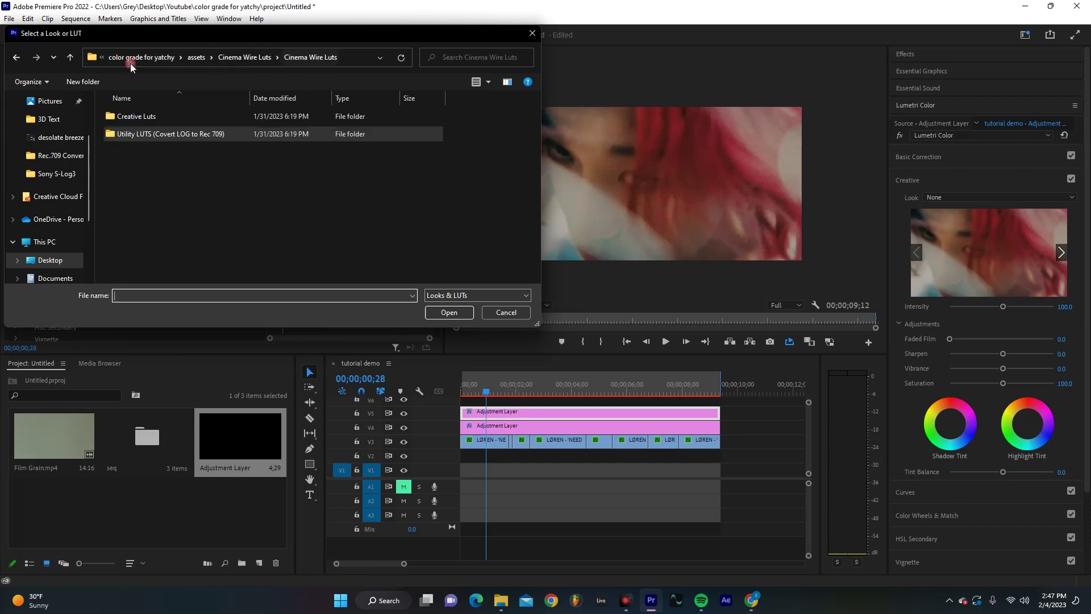
{"action": "double_click", "coordinate": [157, 119]}
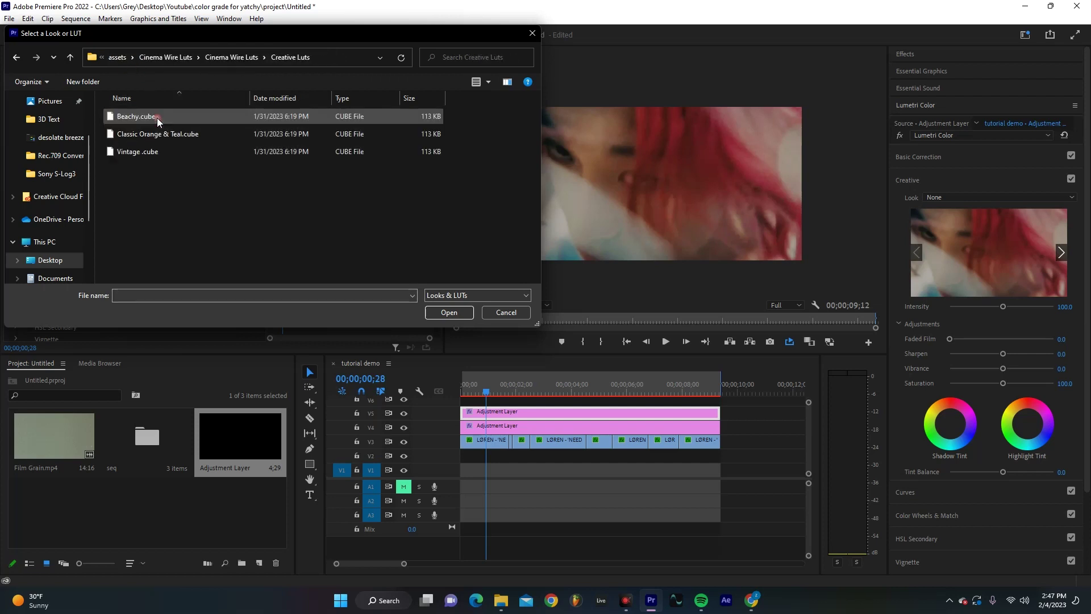
{"action": "left_click", "coordinate": [165, 153]}
{"action": "left_click", "coordinate": [451, 312]}
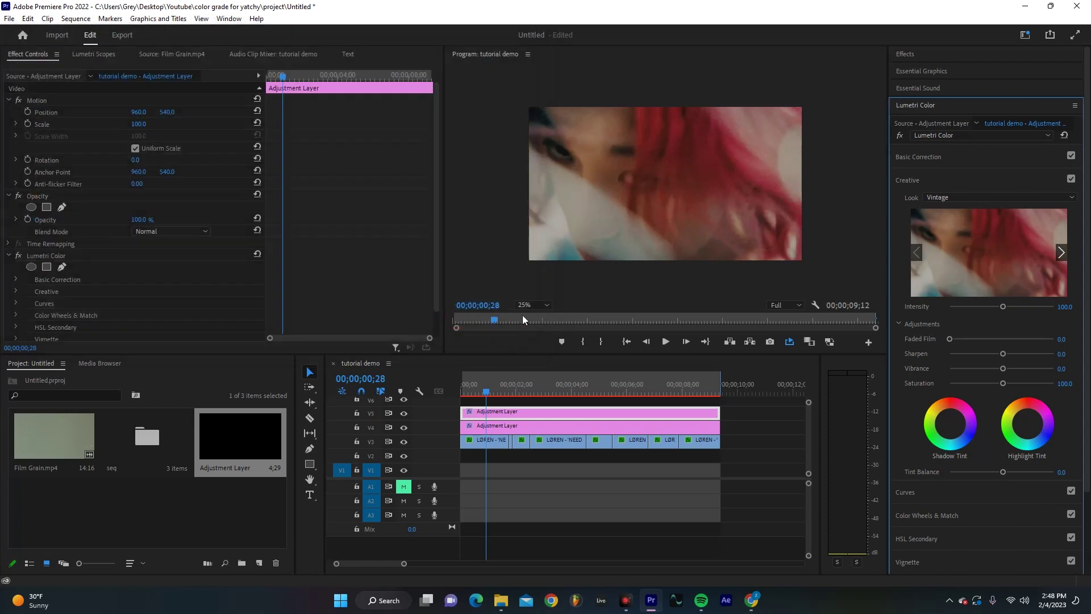
- Lower the Vintage look's intensity to about 28.3
{"action": "left_click", "coordinate": [1067, 306]}
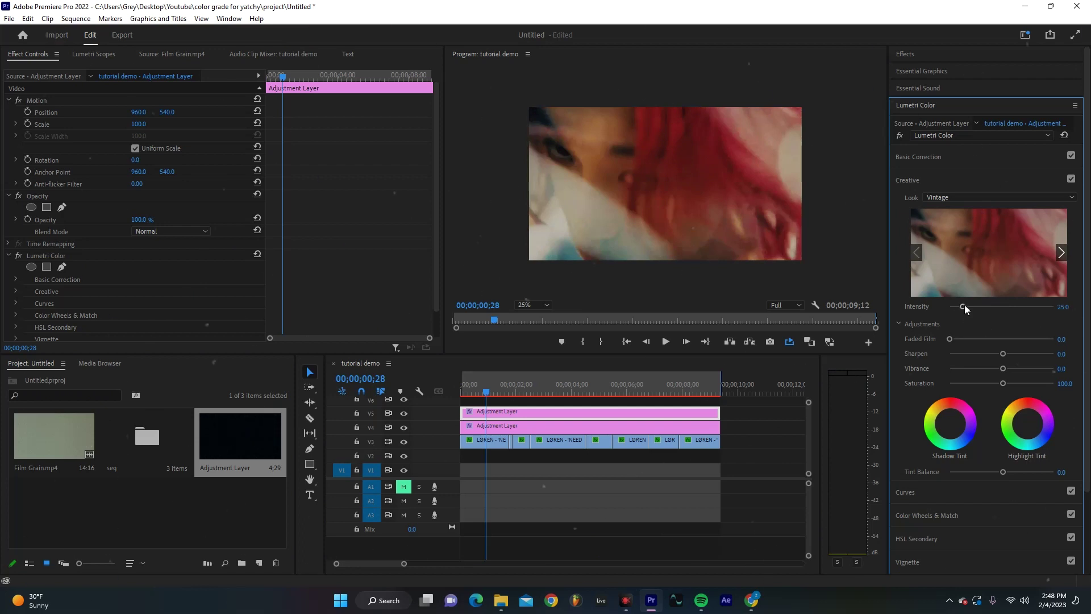
{"action": "left_click_drag", "start_coordinate": [964, 306], "coordinate": [973, 308]}
{"action": "left_click_drag", "start_coordinate": [569, 354], "coordinate": [569, 339]}
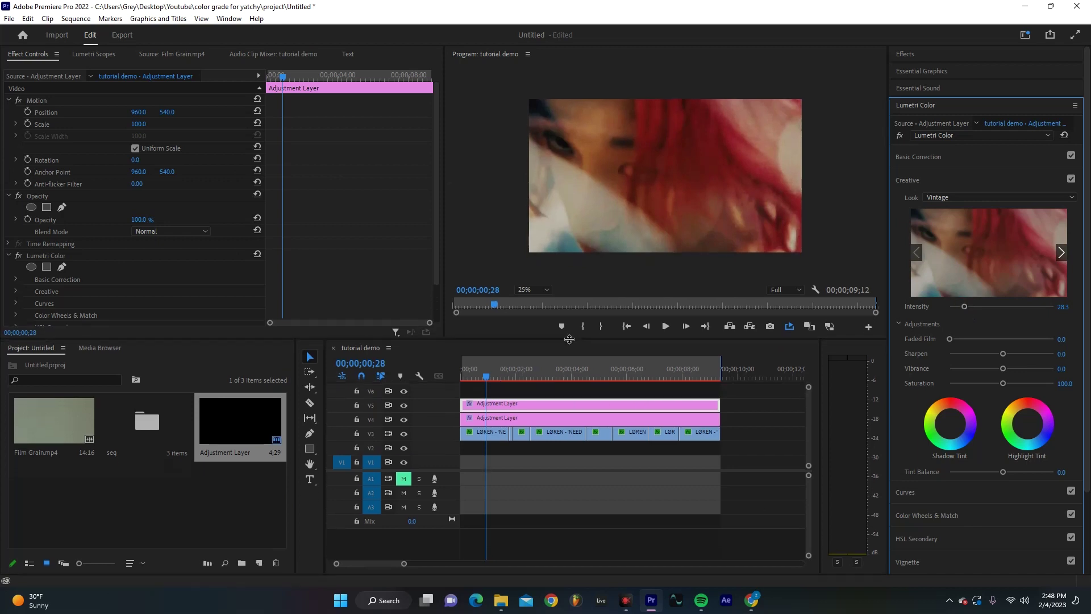
- Preview Film Grain.mp4 and place it on V6 above both adjustment layers
{"action": "left_click", "coordinate": [69, 501]}
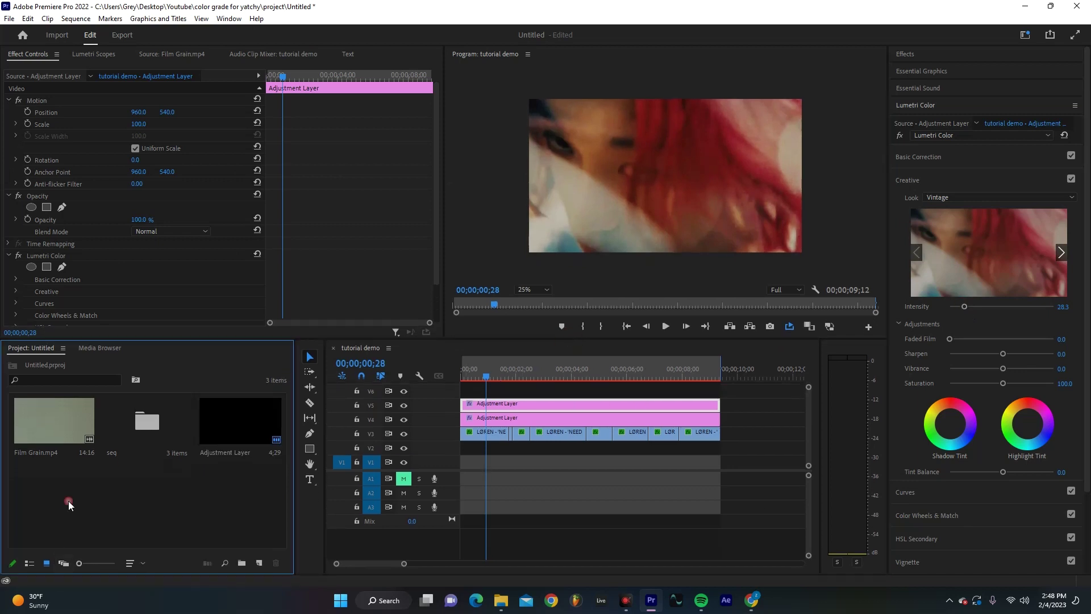
{"action": "double_click", "coordinate": [45, 423]}
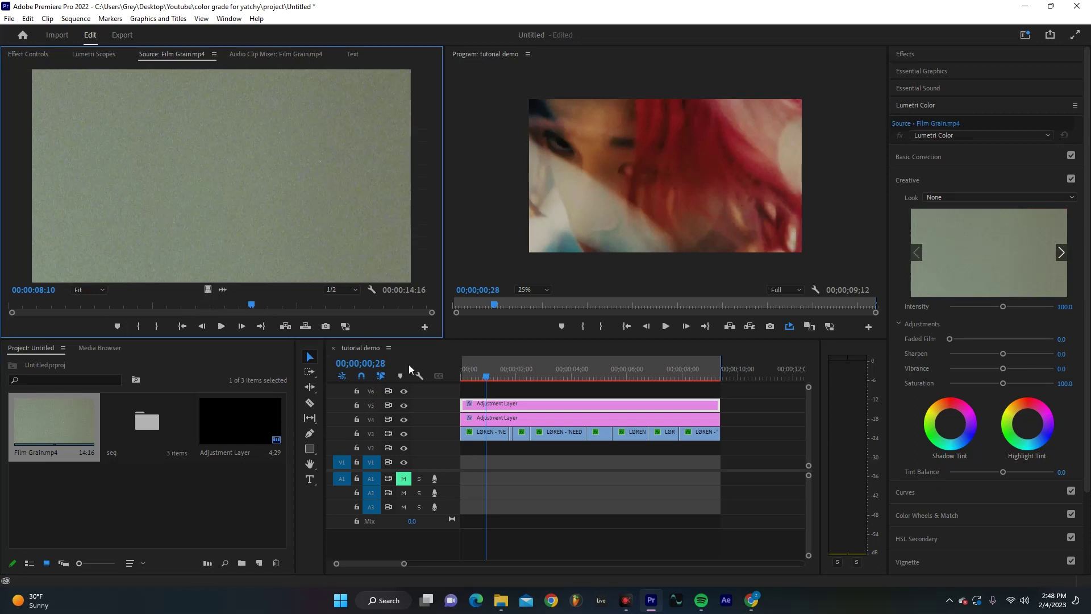
{"action": "left_click_drag", "start_coordinate": [409, 368], "coordinate": [499, 376]}
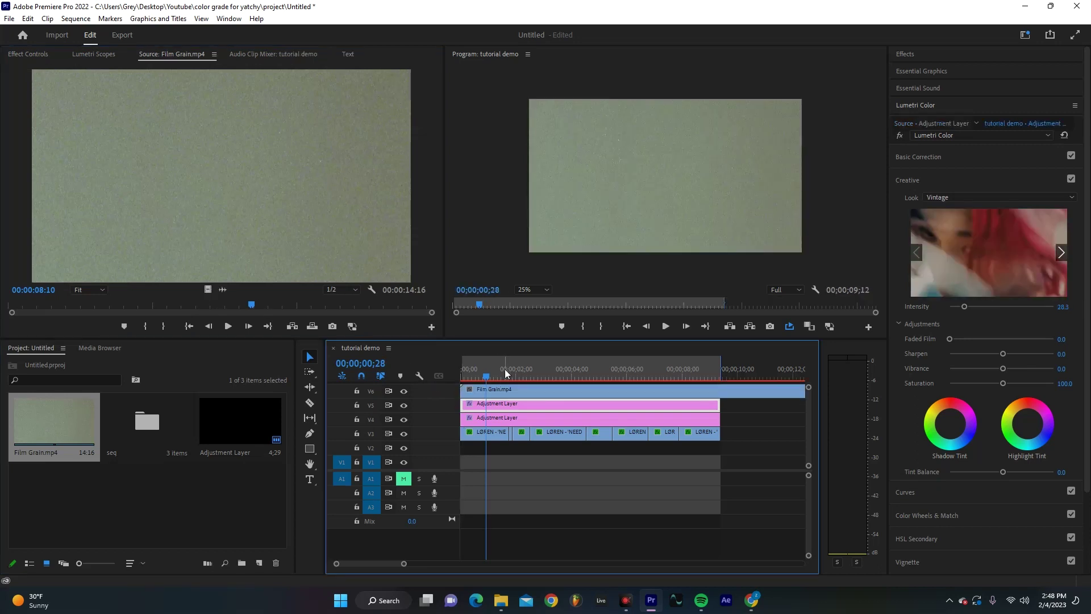
{"action": "left_click", "coordinate": [505, 395]}
- Set the grain clip's blend mode to Overlay and opacity to 35, then return to the start
{"action": "left_click", "coordinate": [29, 54]}
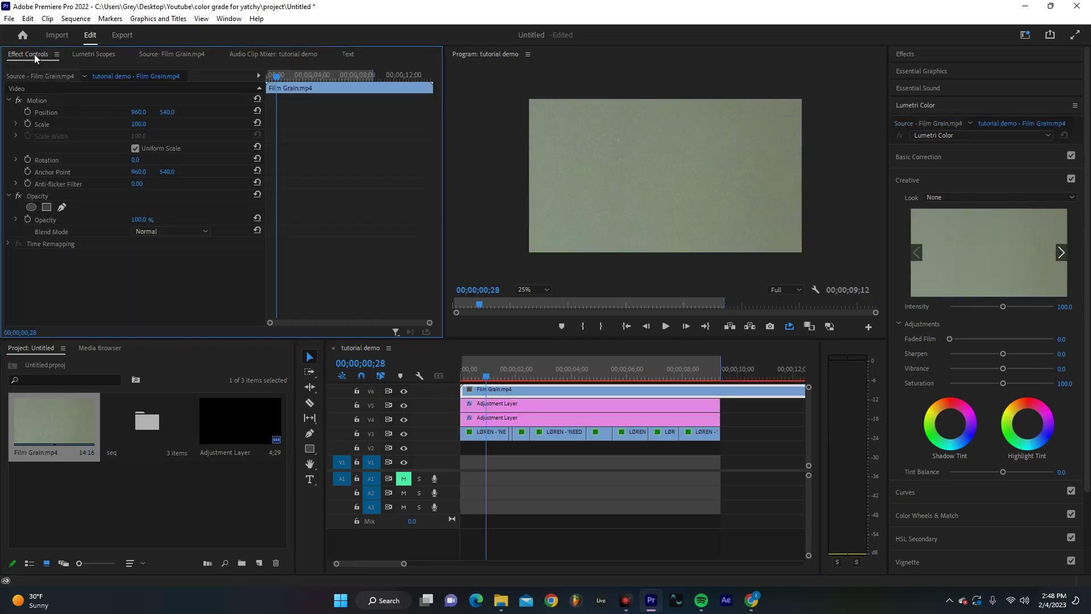
{"action": "left_click", "coordinate": [195, 229]}
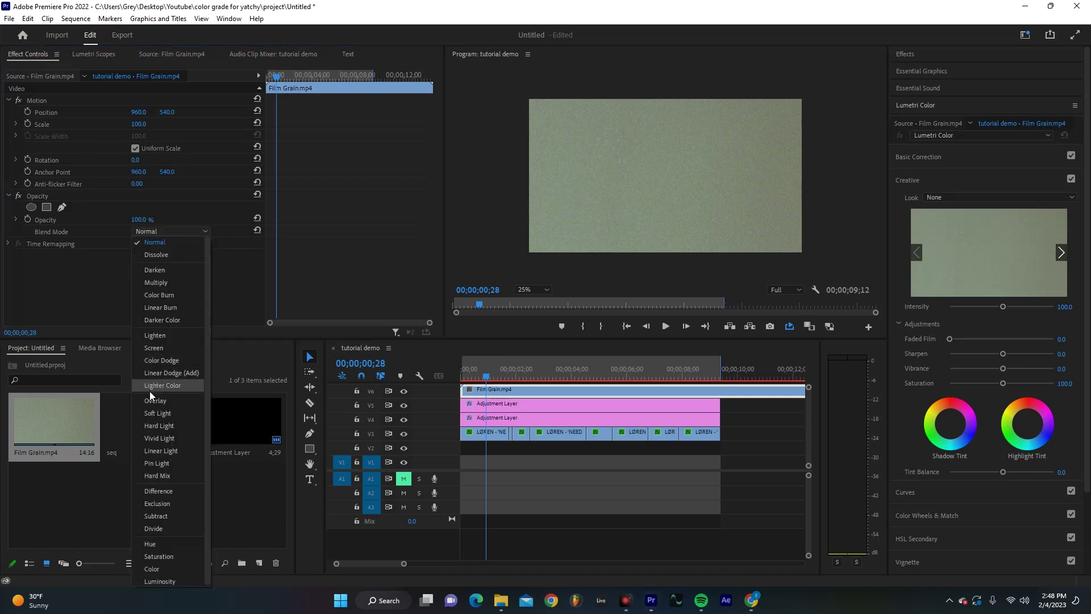
{"action": "left_click", "coordinate": [153, 348]}
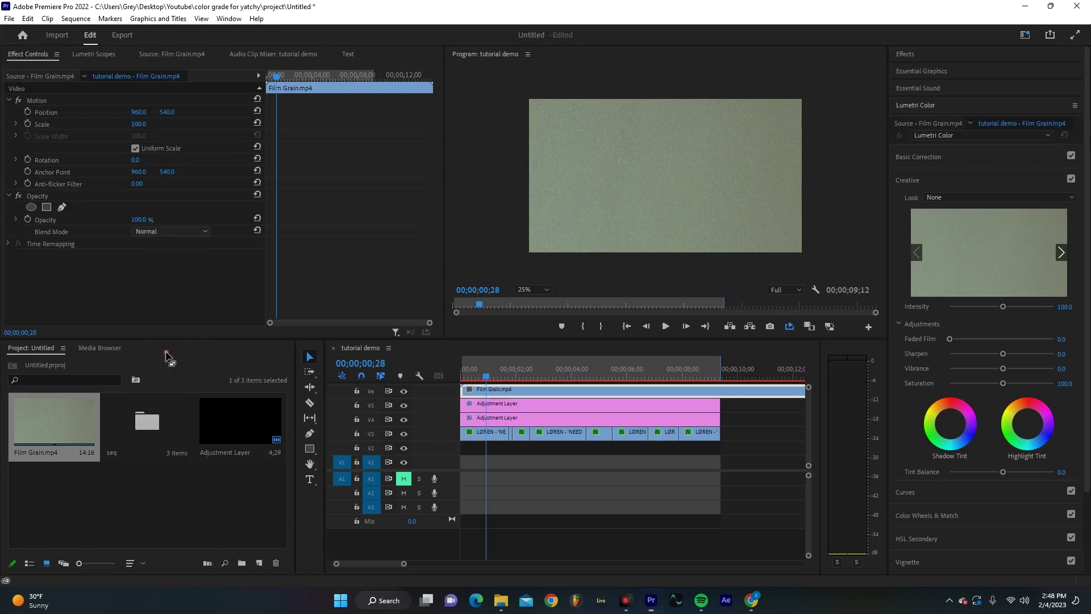
{"action": "left_click", "coordinate": [197, 233]}
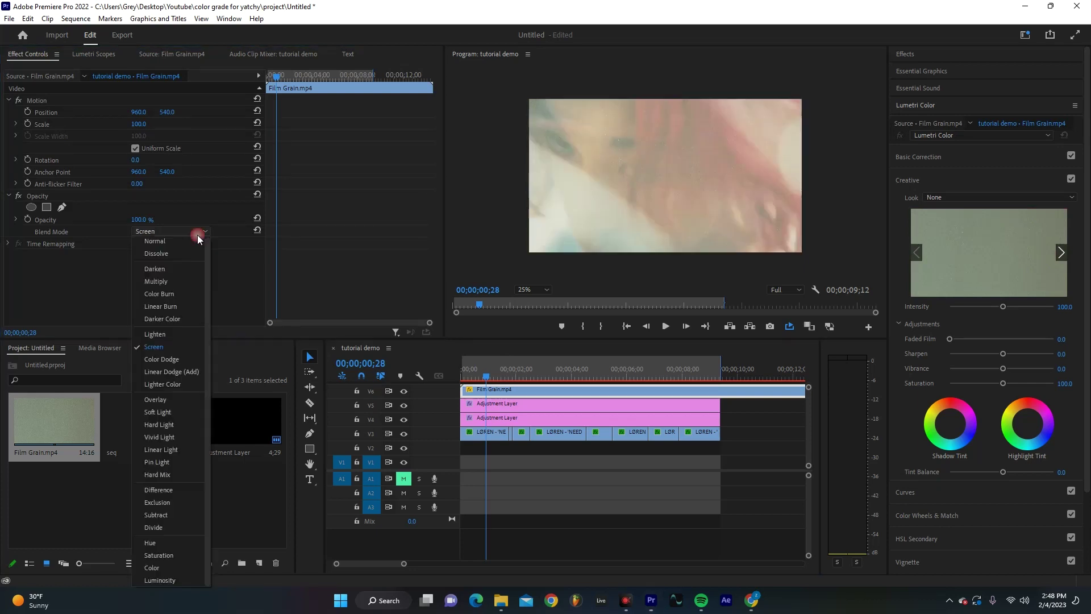
{"action": "left_click", "coordinate": [162, 400]}
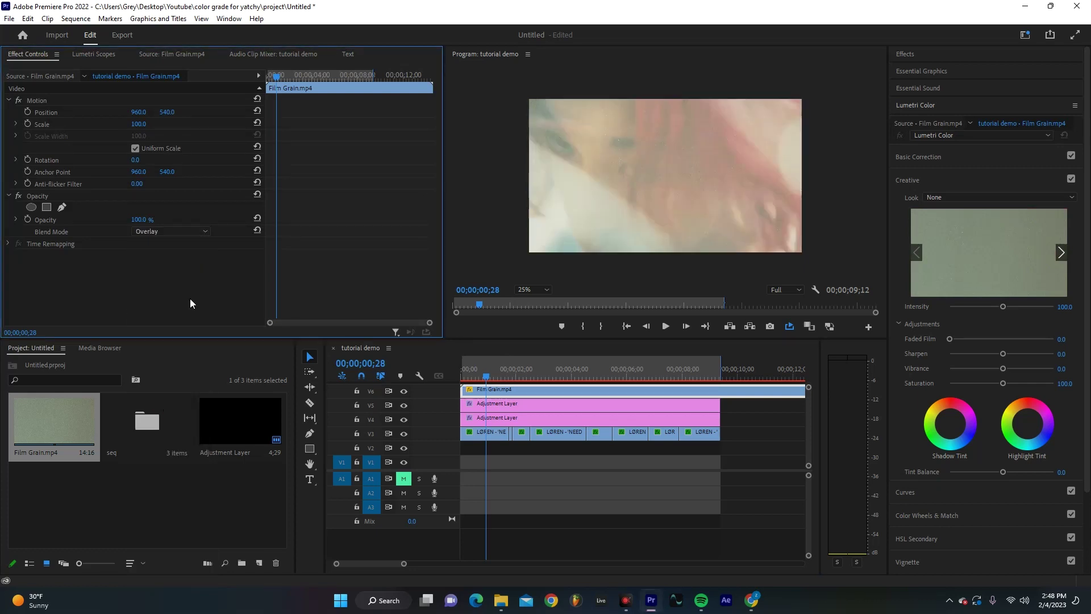
{"action": "left_click", "coordinate": [135, 221]}
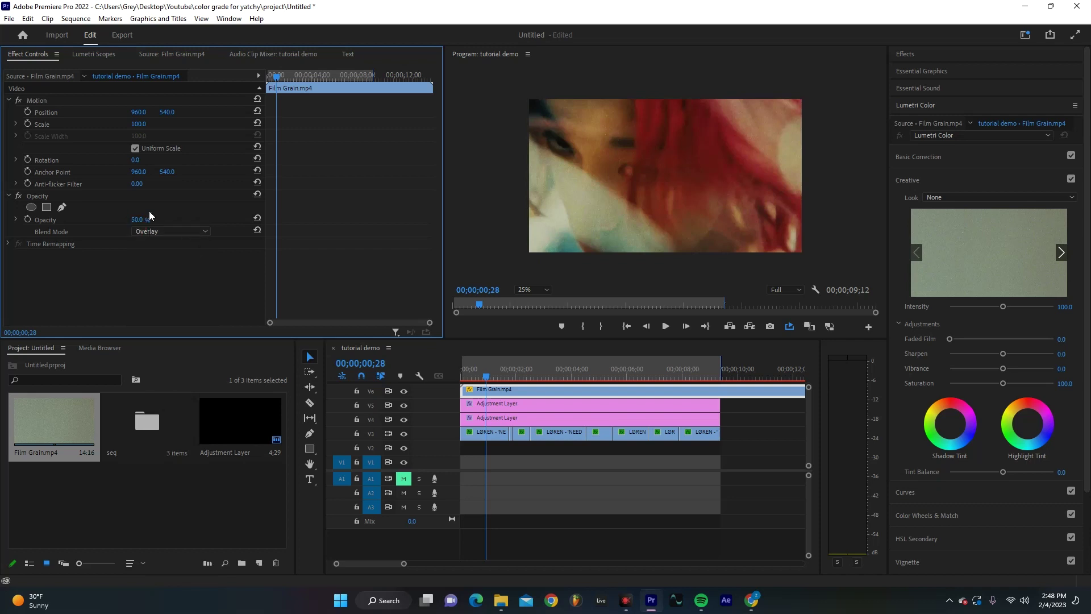
{"action": "type", "text": "35"}
{"action": "key", "text": "Home"}
- Run Sequence > Render Effects In to Out, then scrub back near the sequence start
{"action": "left_click", "coordinate": [78, 20]}
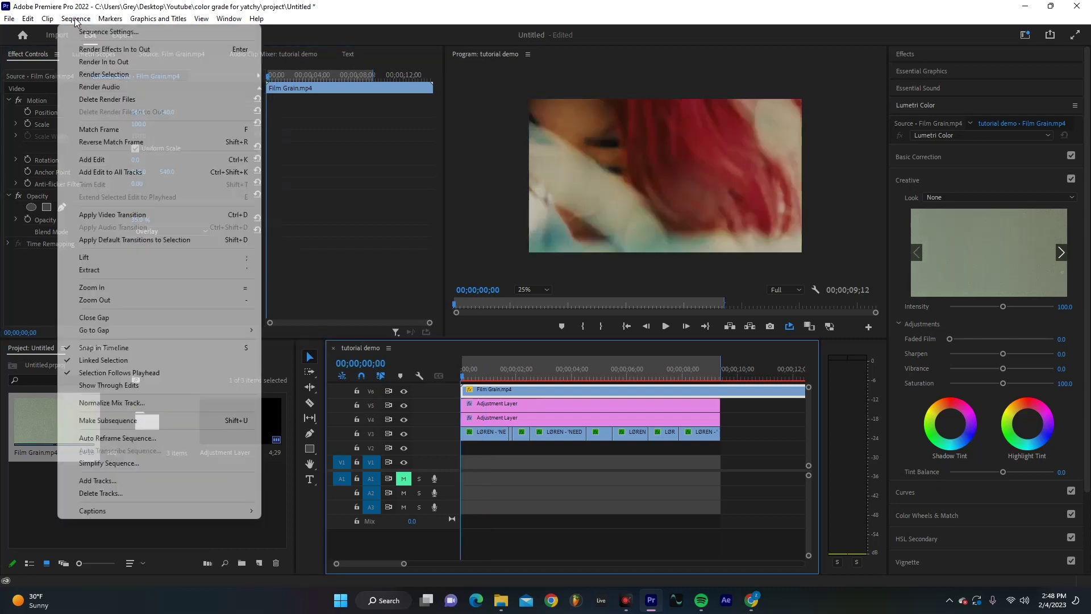
{"action": "left_click", "coordinate": [88, 64]}
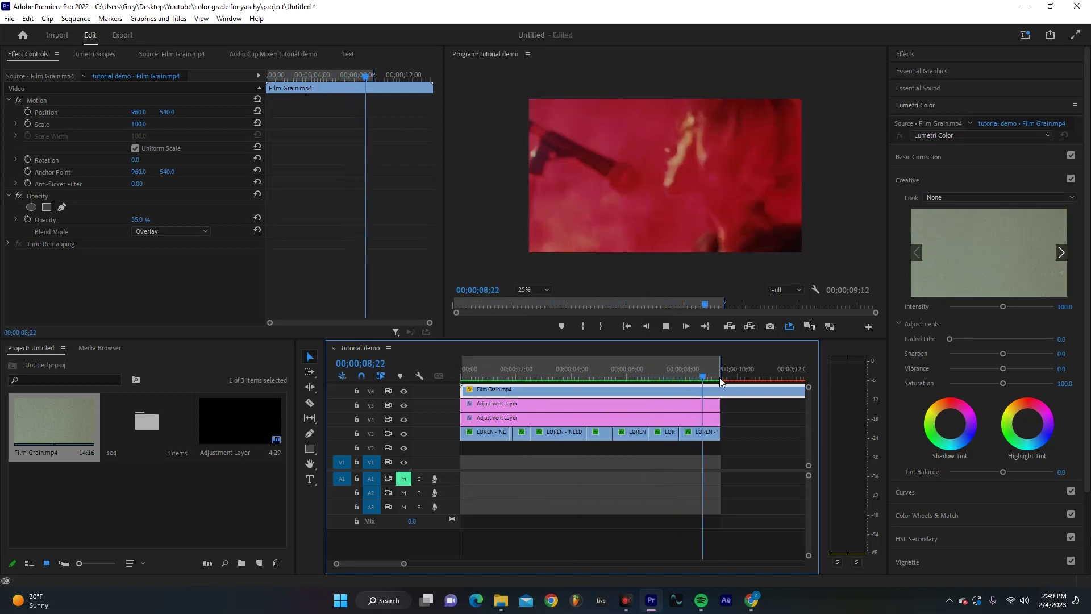
{"action": "left_click_drag", "start_coordinate": [720, 378], "coordinate": [468, 380]}
- Give the V5 layer Basic Correction exposure 0.4, contrast 5.4, highlights 12.0, blacks 2.2
{"action": "left_click", "coordinate": [478, 405]}
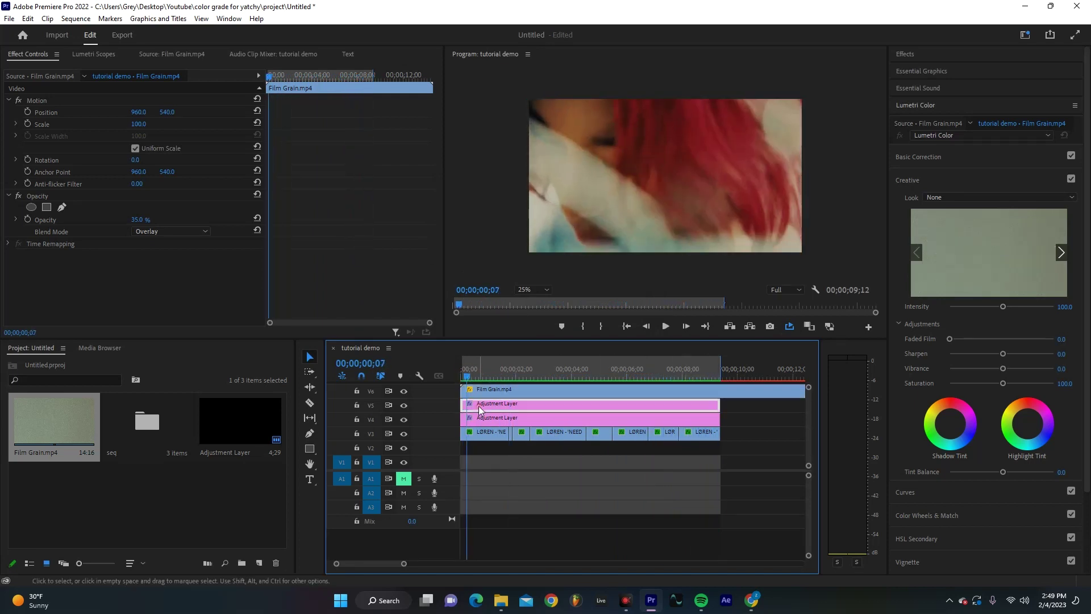
{"action": "left_click", "coordinate": [904, 158]}
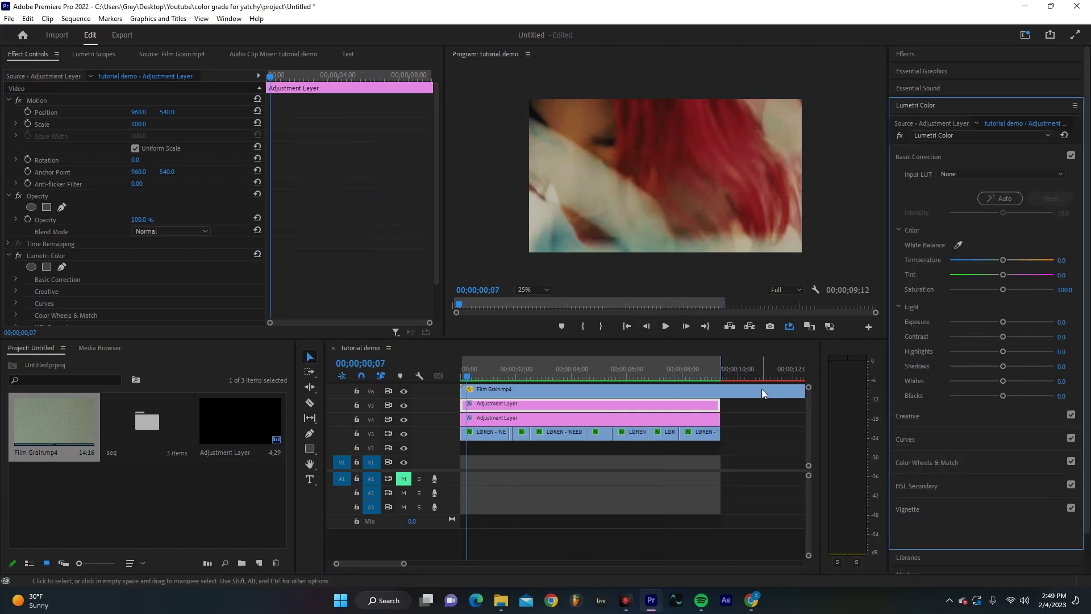
{"action": "mouse_move", "coordinate": [500, 387]}
{"action": "left_mouse_down"}
{"action": "mouse_move", "coordinate": [608, 419]}
{"action": "mouse_move", "coordinate": [490, 392]}
{"action": "left_mouse_up"}
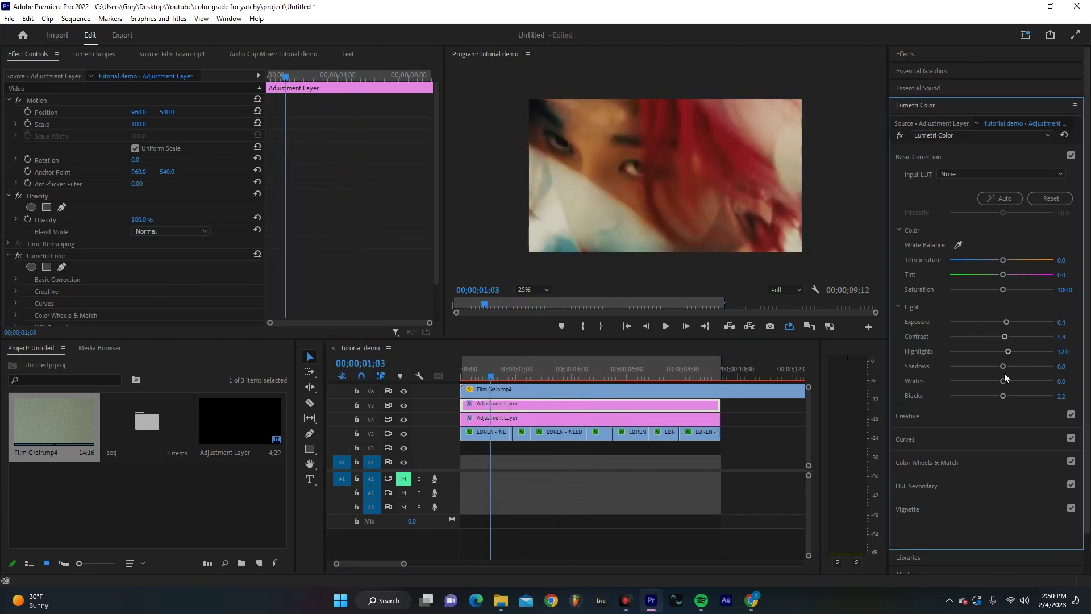
{"action": "left_click", "coordinate": [907, 416]}
{"action": "left_click", "coordinate": [532, 475]}
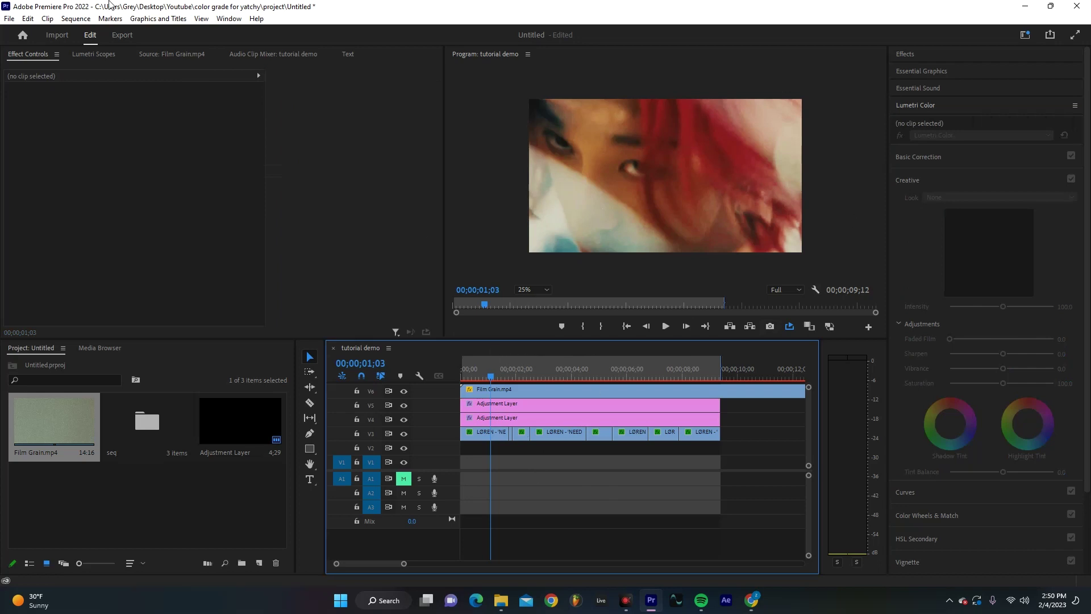
- Run Sequence > Render In to Out to re-render the six video previews
{"action": "left_click", "coordinate": [75, 20]}
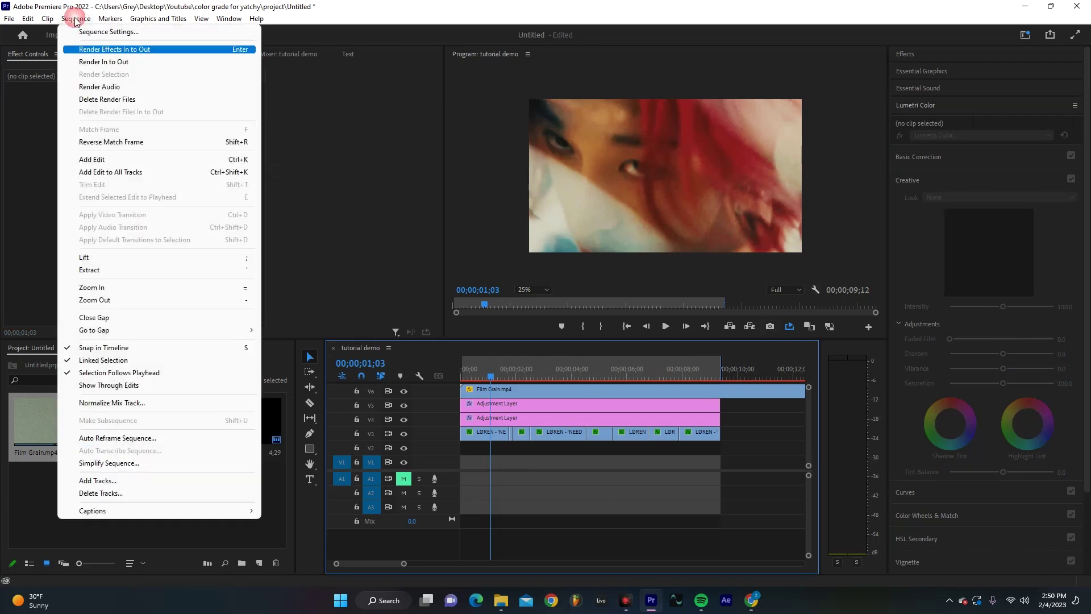
{"action": "left_click", "coordinate": [102, 63]}
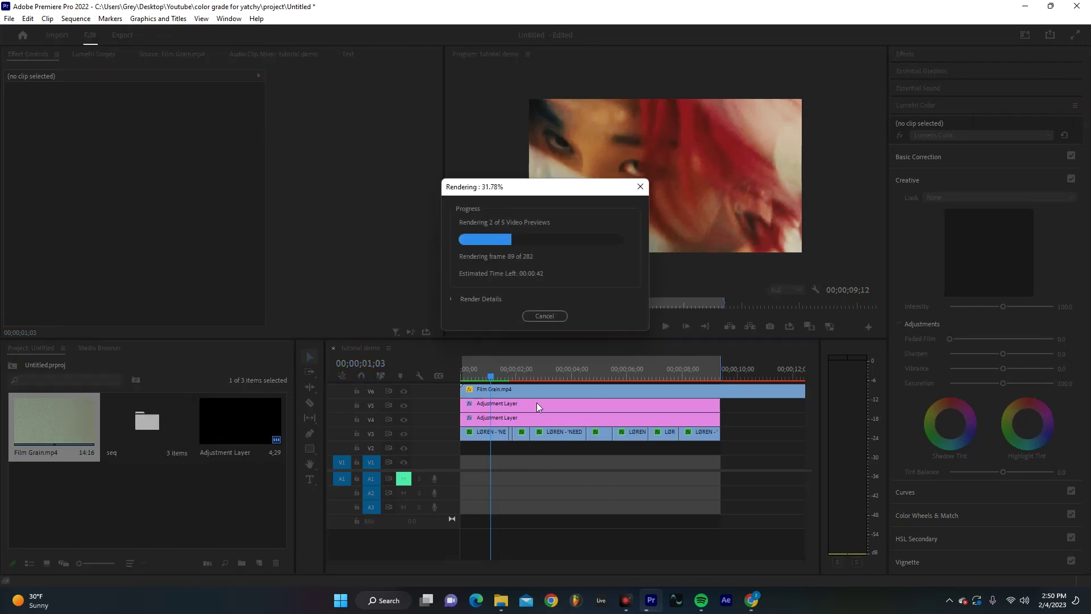